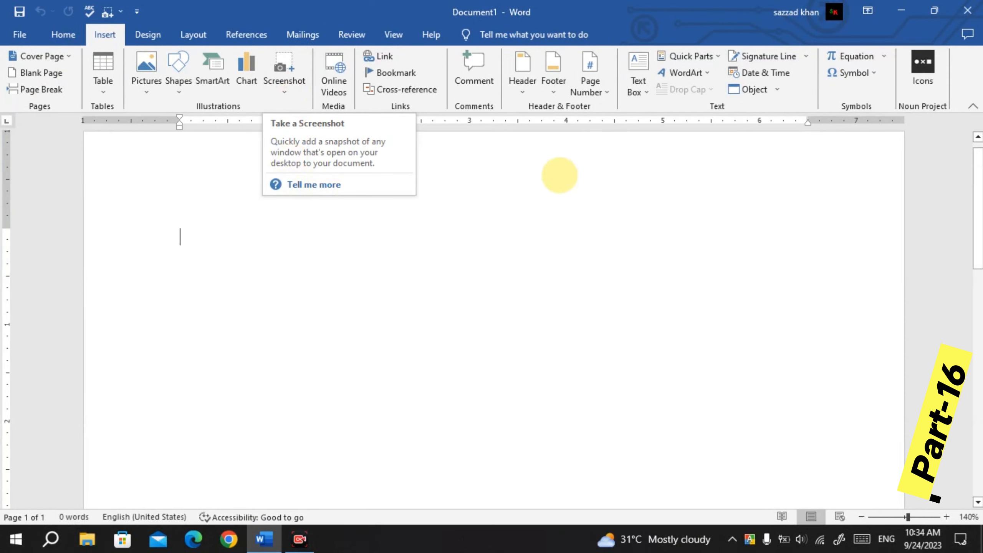
Insert a screen clipping that captures the icon columns along the desktop's edge into the document.
left_click(282, 73)
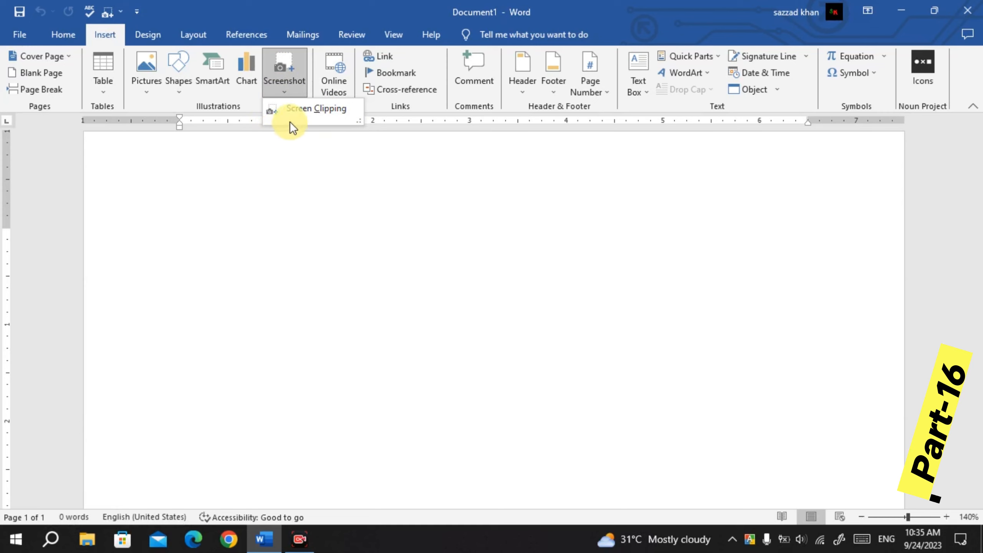
left_click(324, 113)
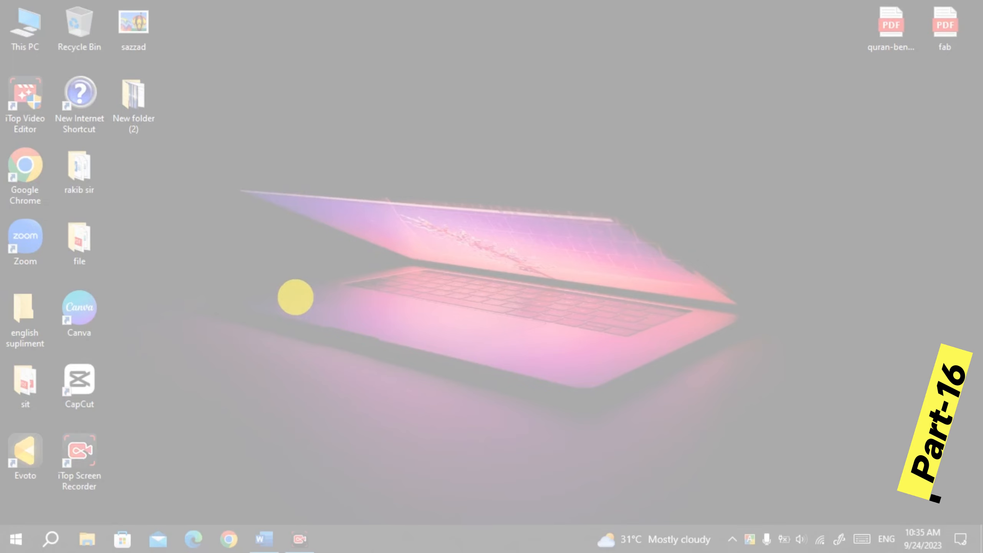
mouse_move(1, 0)
left_mouse_down()
mouse_move(124, 166)
mouse_move(158, 195)
mouse_move(176, 397)
mouse_move(207, 528)
left_mouse_up()
key("ctrl+v")
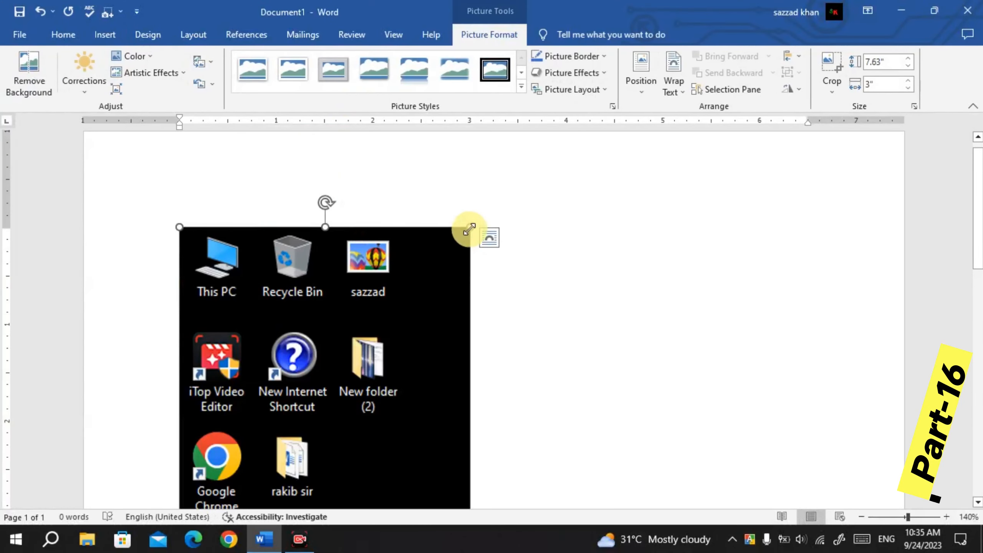
Shrink the desktop clipping to about 5.89" high by 2.32" wide and set its text wrapping to Square.
left_click_drag(470, 229, 285, 404)
scroll(437, 266, "down", 2)
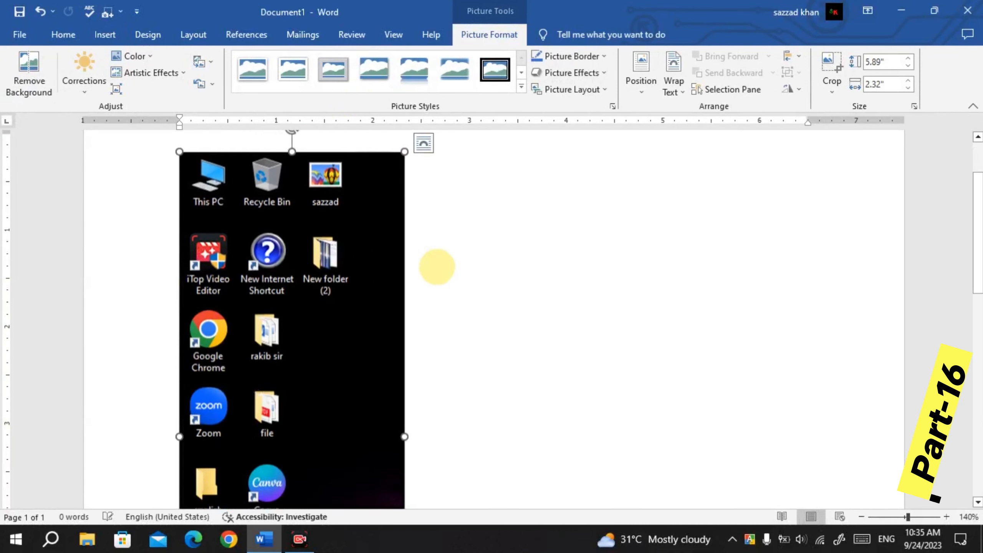
left_click(423, 146)
left_click(467, 246)
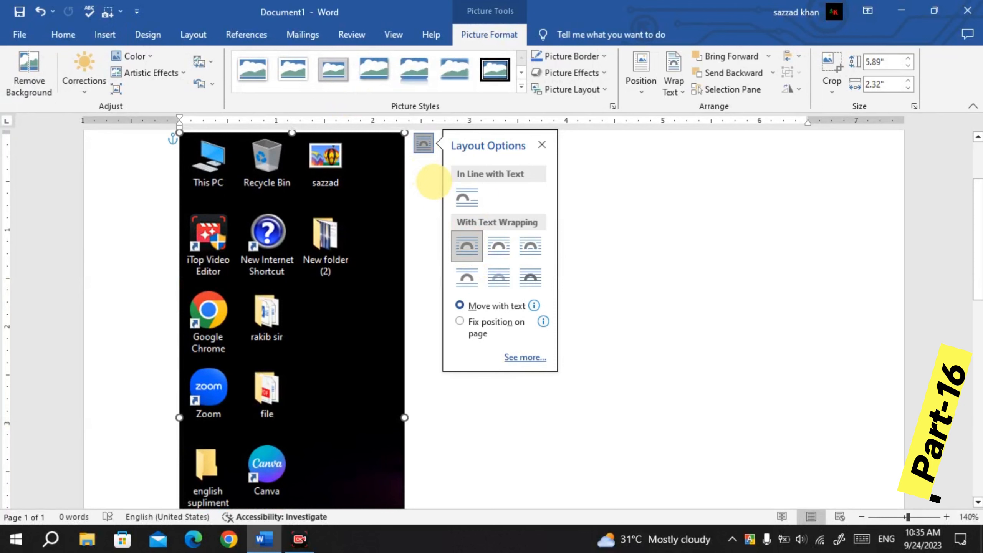
Move the desktop clipping toward the middle of the page and shrink it to about 4.12" high by 1.62" wide.
left_click(614, 228)
left_click_drag(362, 213, 575, 193)
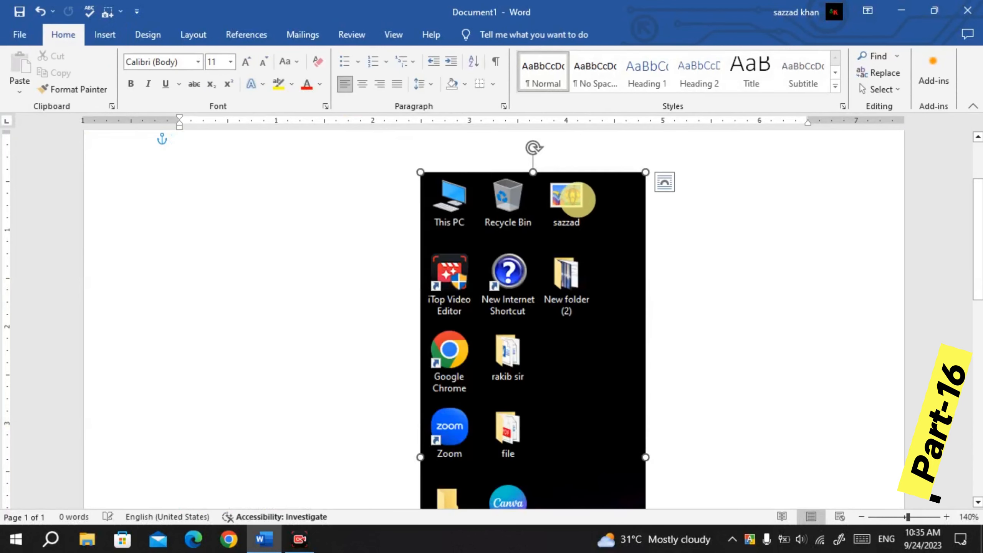
left_click_drag(645, 172, 487, 406)
scroll(480, 337, "down", 5)
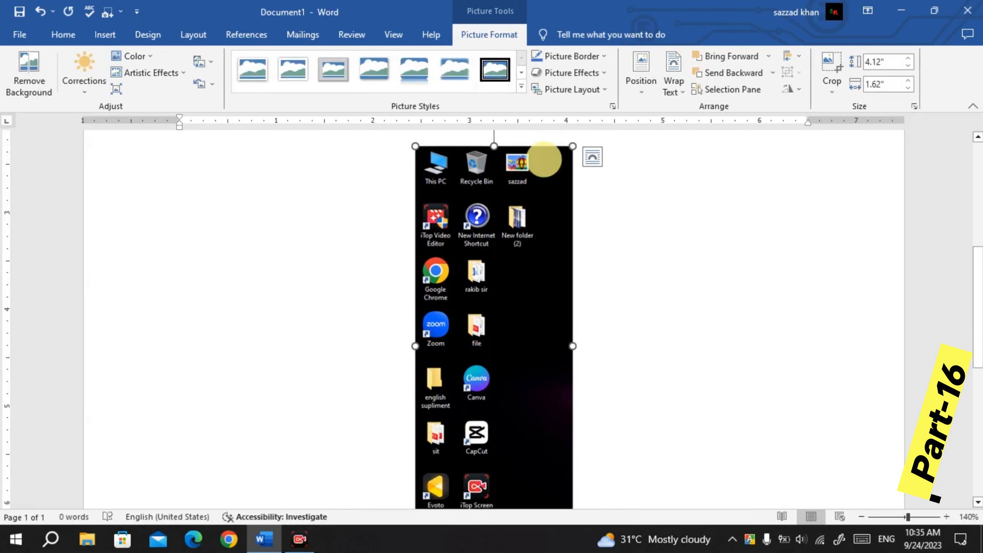
left_click_drag(505, 248, 518, 297)
Rotate the desktop clipping a quarter turn counterclockwise, reposition it, and delete it from the page.
left_click_drag(508, 191, 264, 413)
left_click_drag(488, 371, 407, 218)
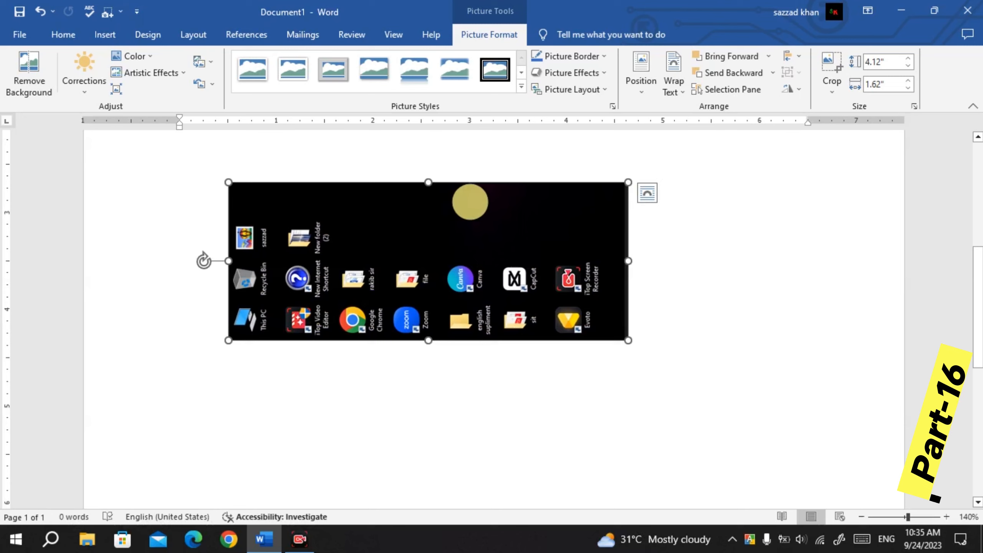
key("Delete")
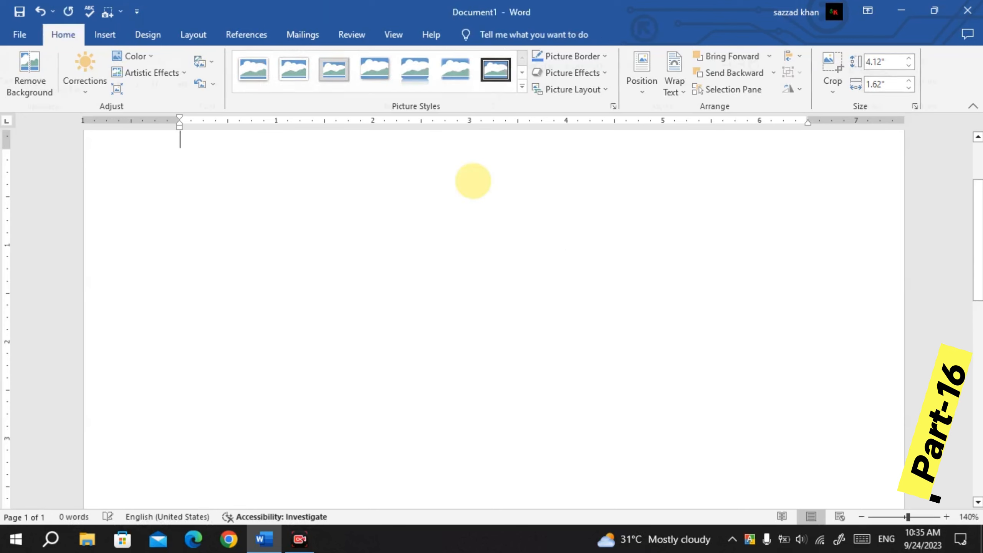
Minimize the document, open This PC from the desktop, and return to the Word document.
left_click(112, 26)
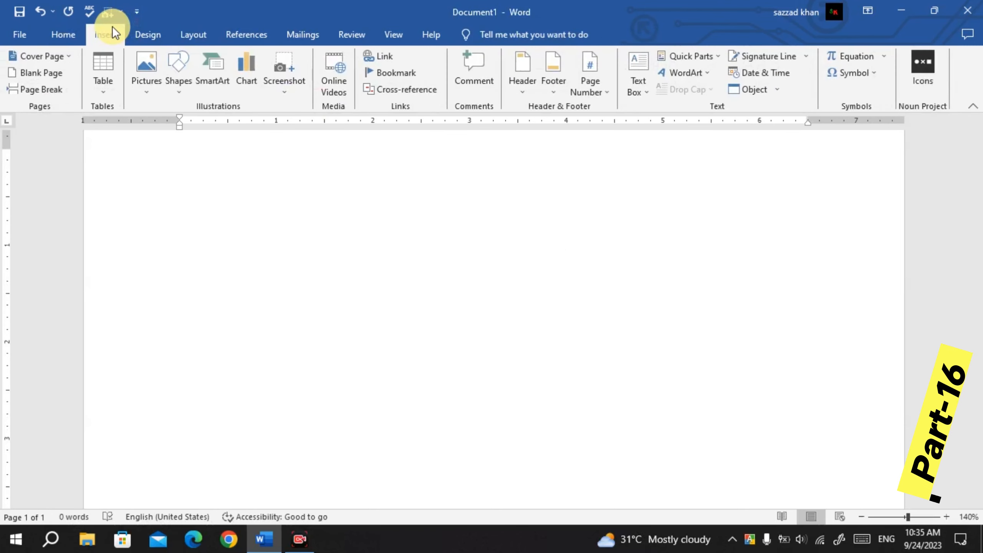
left_click(900, 17)
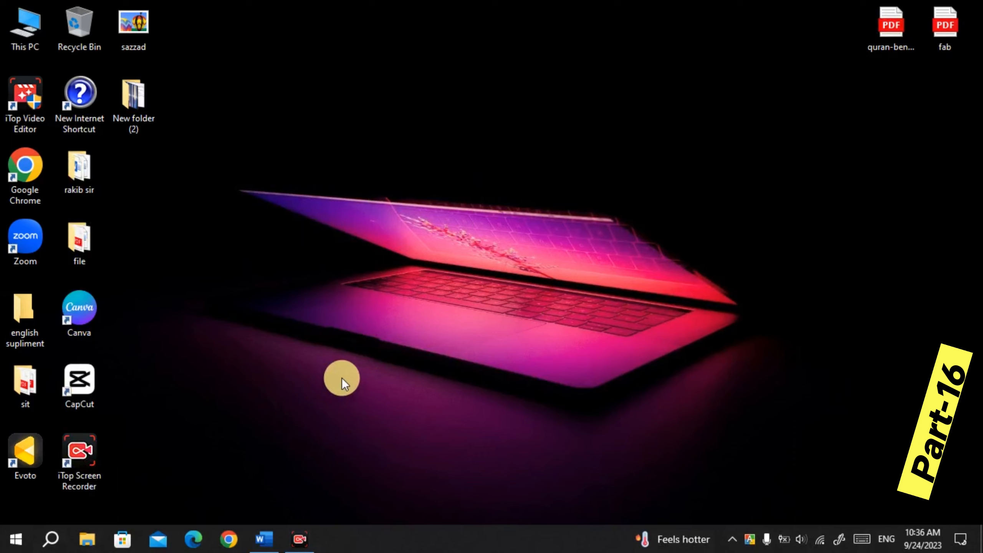
double_click(39, 29)
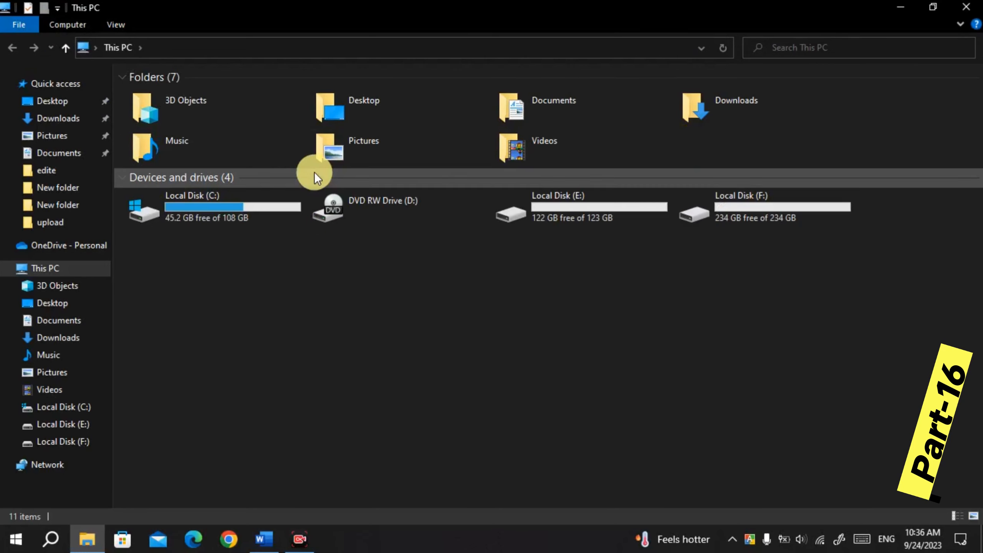
left_click(269, 534)
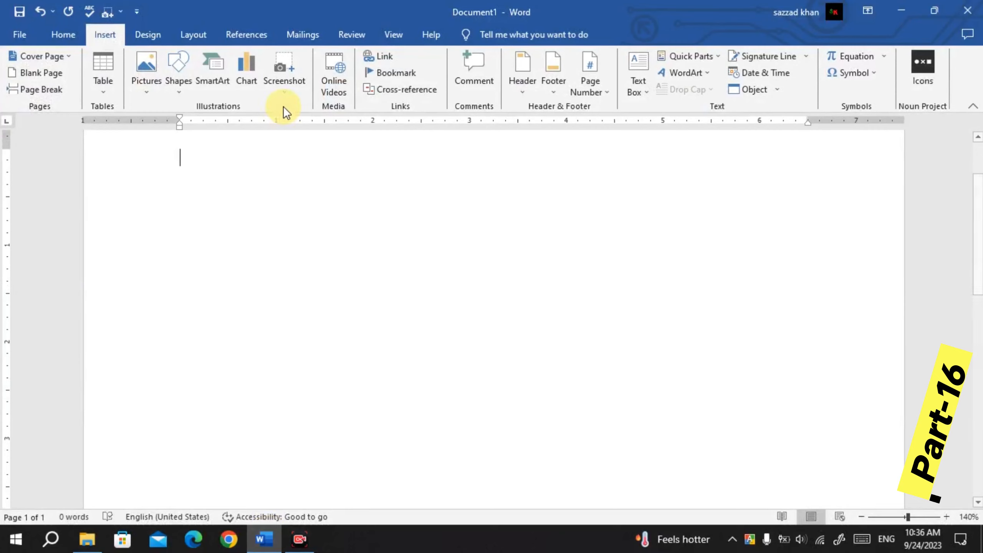
Insert a screenshot of the open This PC window into the document from the available windows.
left_click(290, 89)
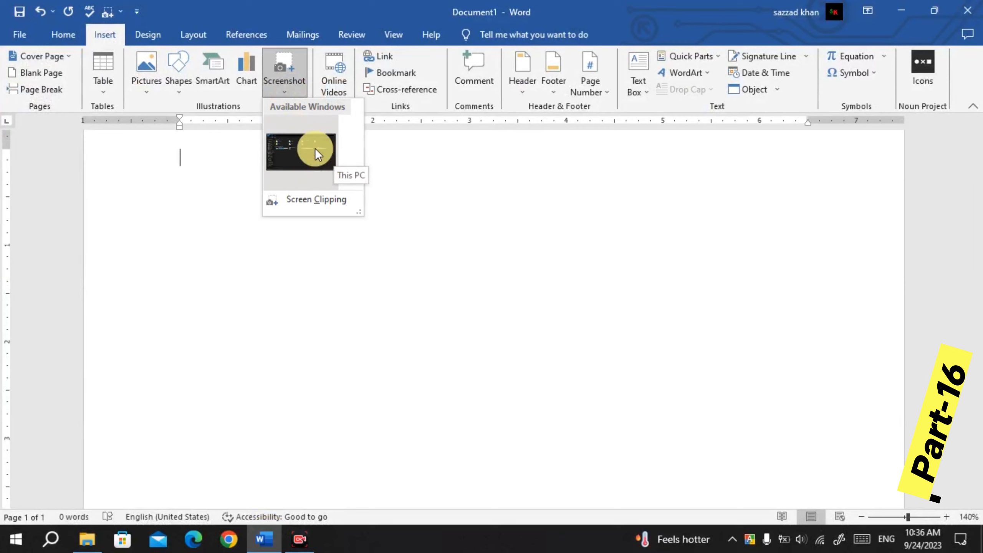
left_click(910, 9)
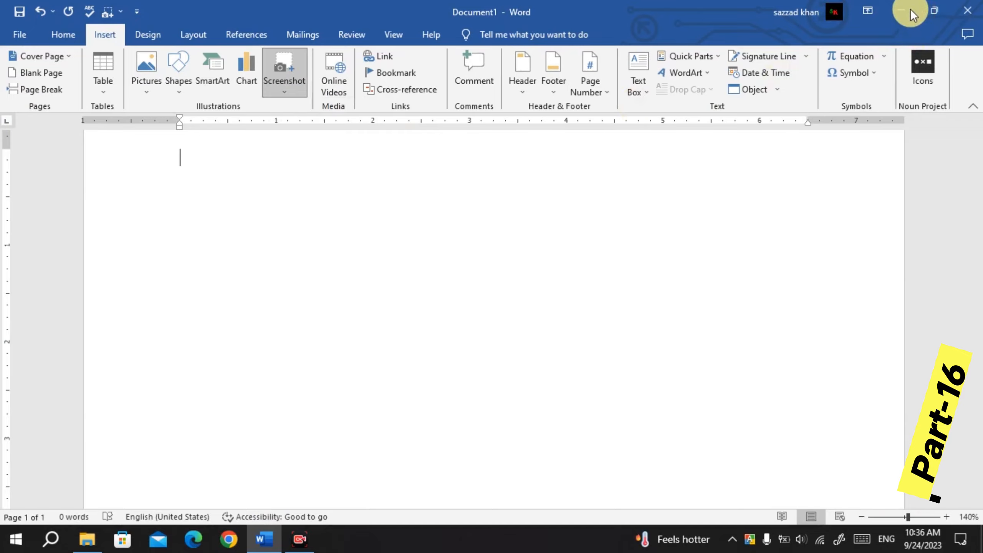
left_click(269, 544)
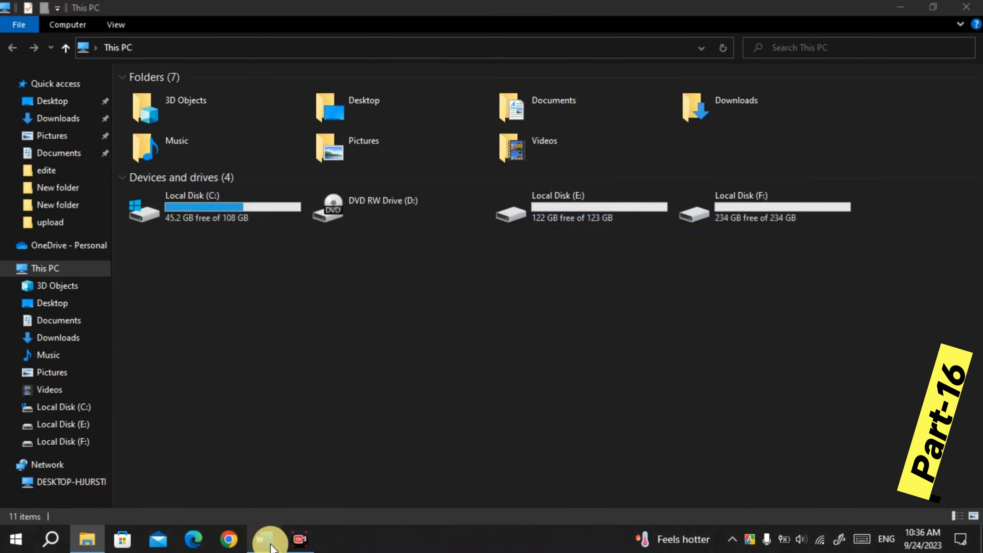
left_click(283, 77)
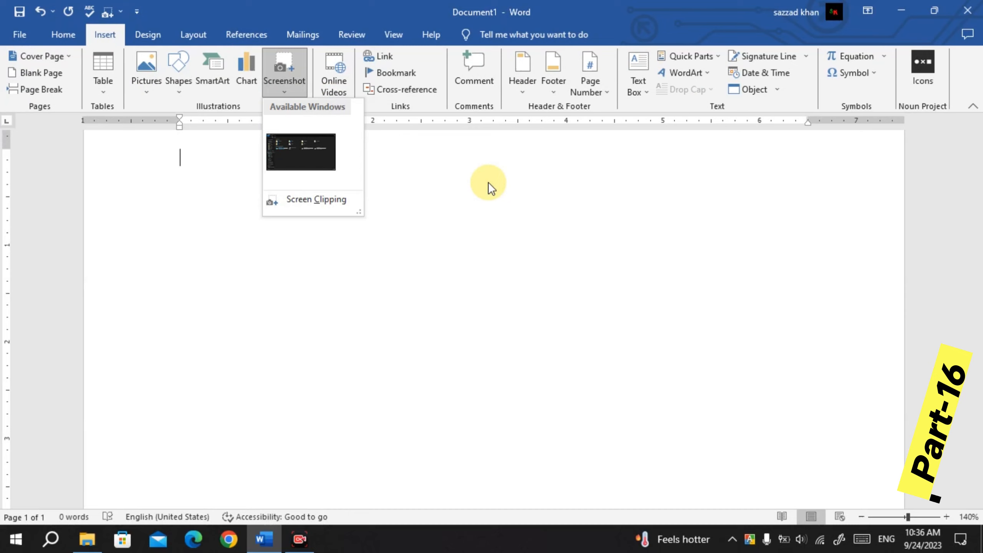
left_click(307, 159)
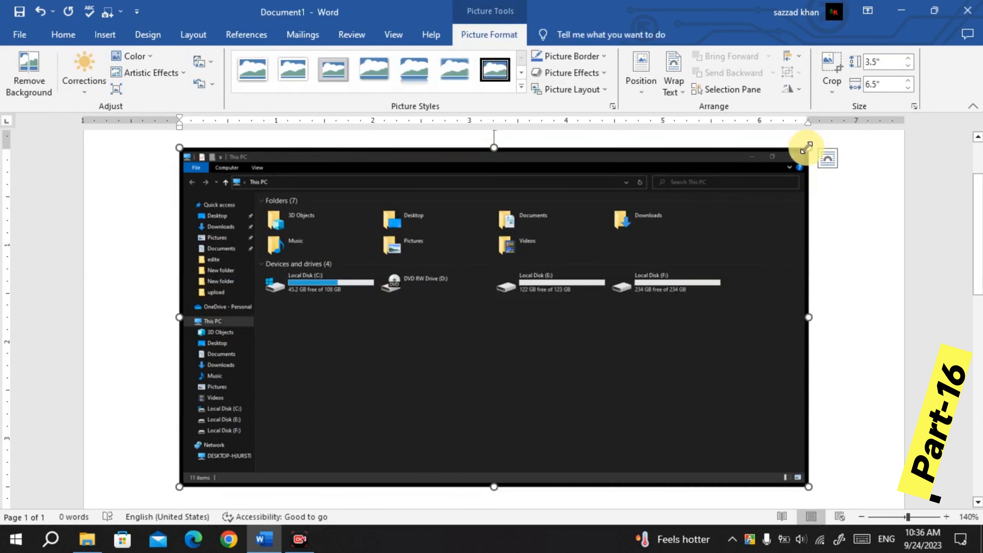
Shrink the This PC screenshot to about 2.81" high by 5.21" wide and set its text wrapping to Square.
left_click_drag(806, 147, 658, 188)
left_click(704, 162)
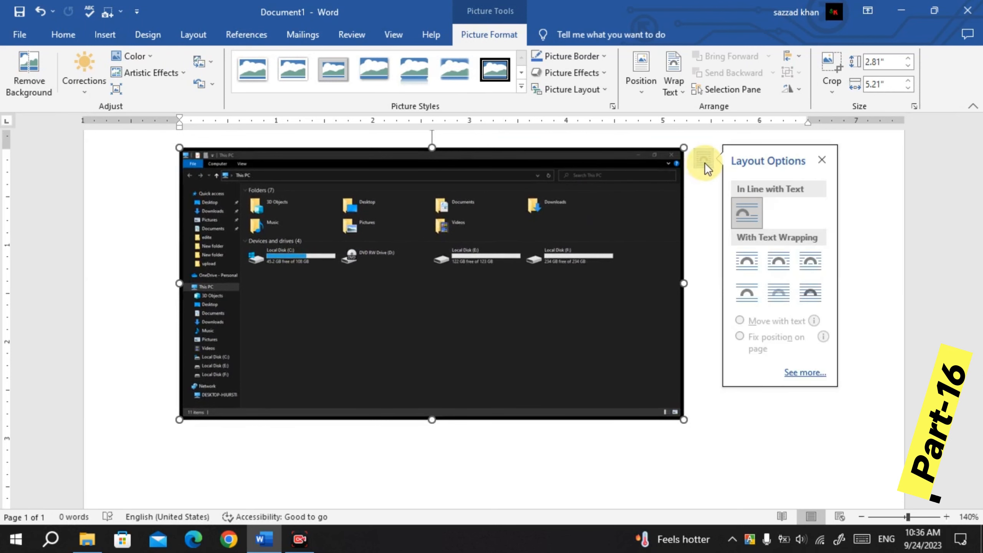
left_click(746, 261)
Move the This PC screenshot inward on the page and shrink it to about 2.1" high by 3.89" wide.
left_click(709, 219)
mouse_move(533, 187)
left_mouse_down()
mouse_move(658, 229)
mouse_move(785, 160)
mouse_move(403, 158)
mouse_move(568, 189)
mouse_move(544, 186)
left_mouse_up()
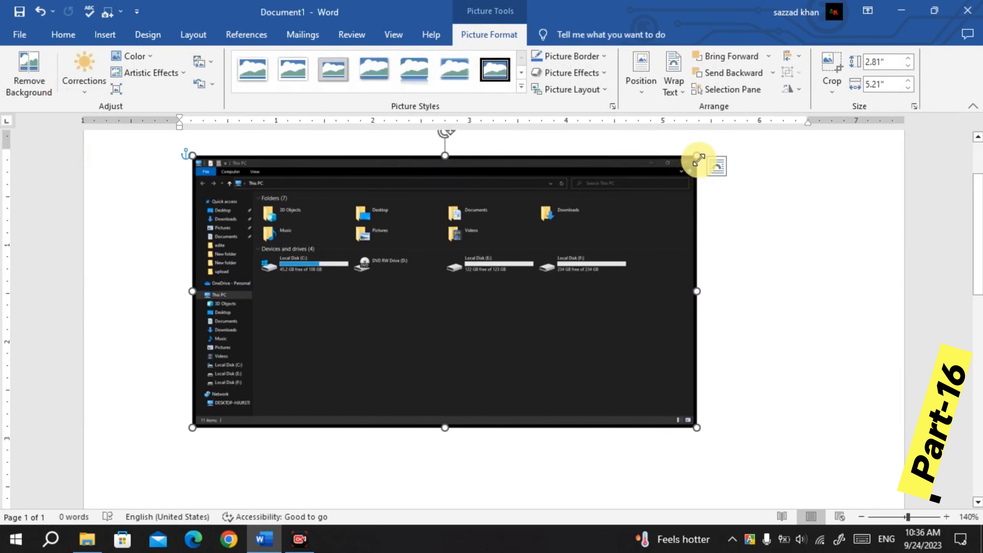
left_click_drag(699, 158, 498, 262)
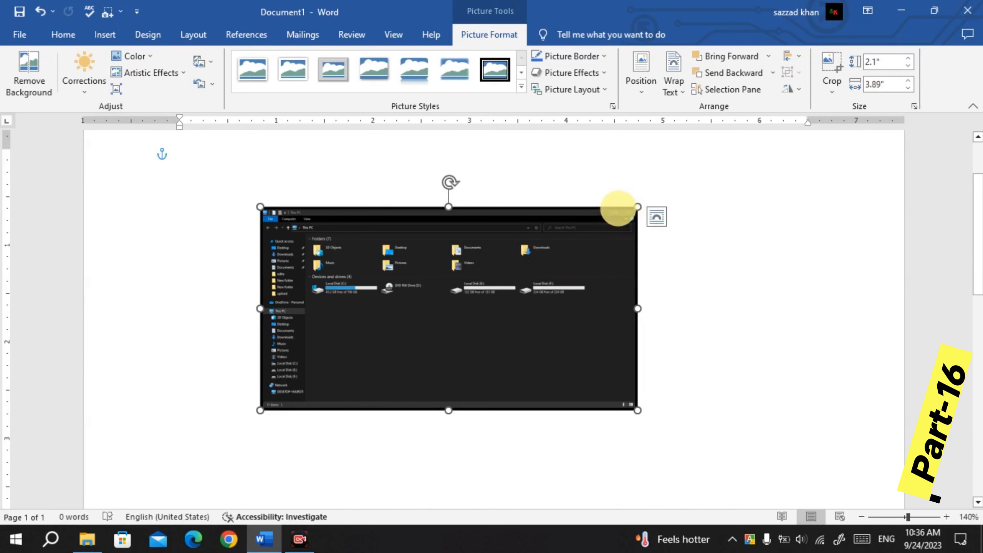
Delete the This PC screenshot and insert a screen clipping of that window's navigation pane, from Quick access down to Network.
key("Delete")
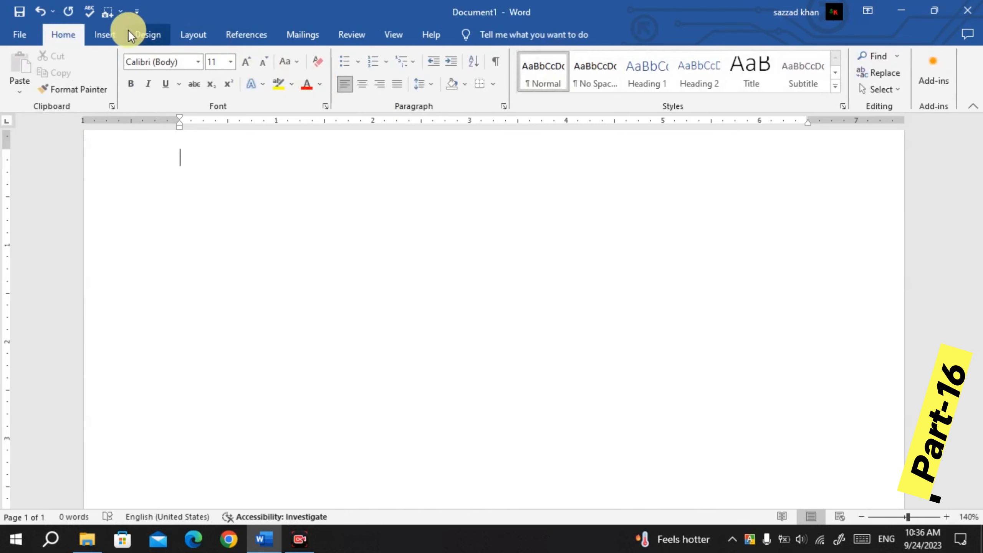
scroll(116, 35, "down", 2)
left_click(112, 37)
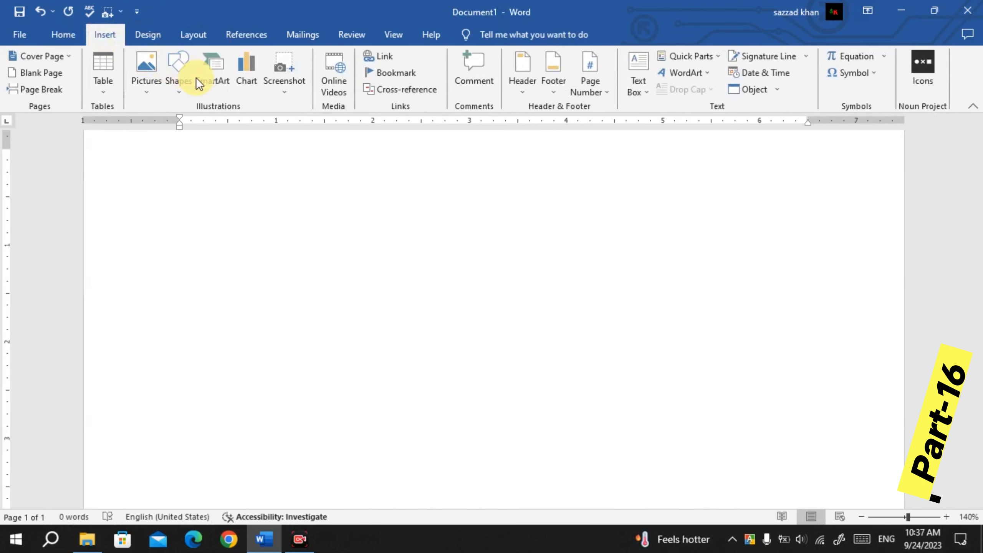
left_click(288, 86)
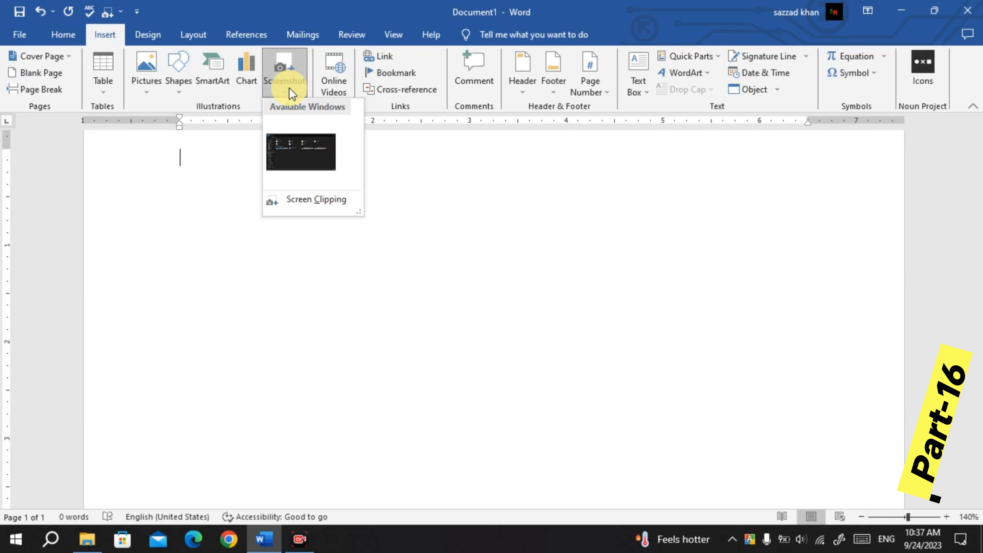
left_click(311, 208)
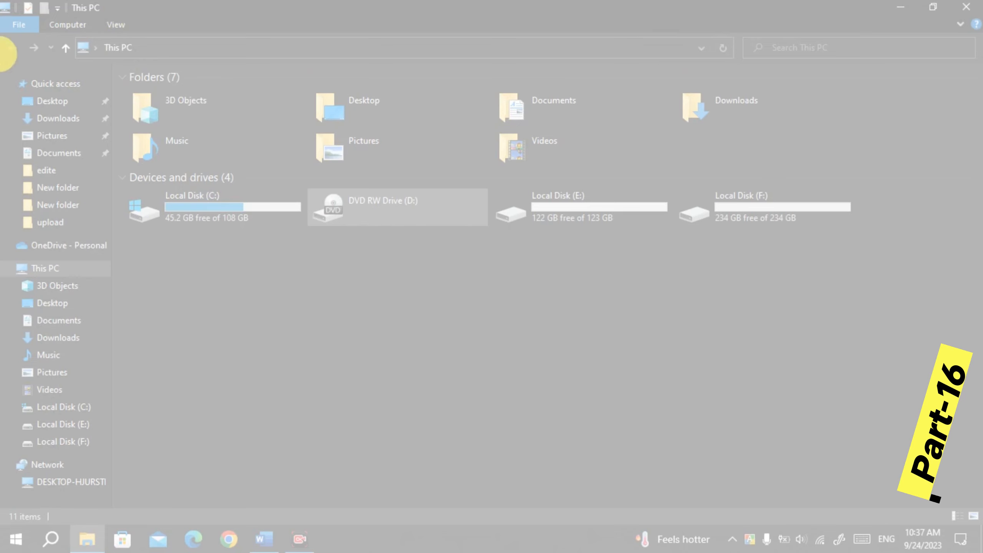
left_click_drag(39, 85, 116, 514)
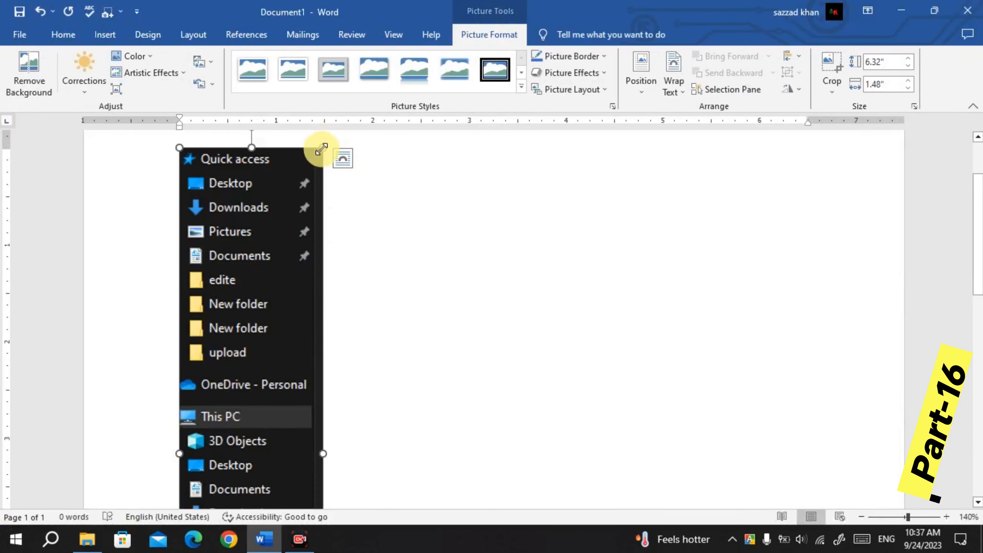
Shrink the navigation pane clipping to about 4.1" high by 0.96" wide, and delete it from the page.
left_click_drag(323, 147, 273, 348)
left_click_drag(230, 281, 347, 259)
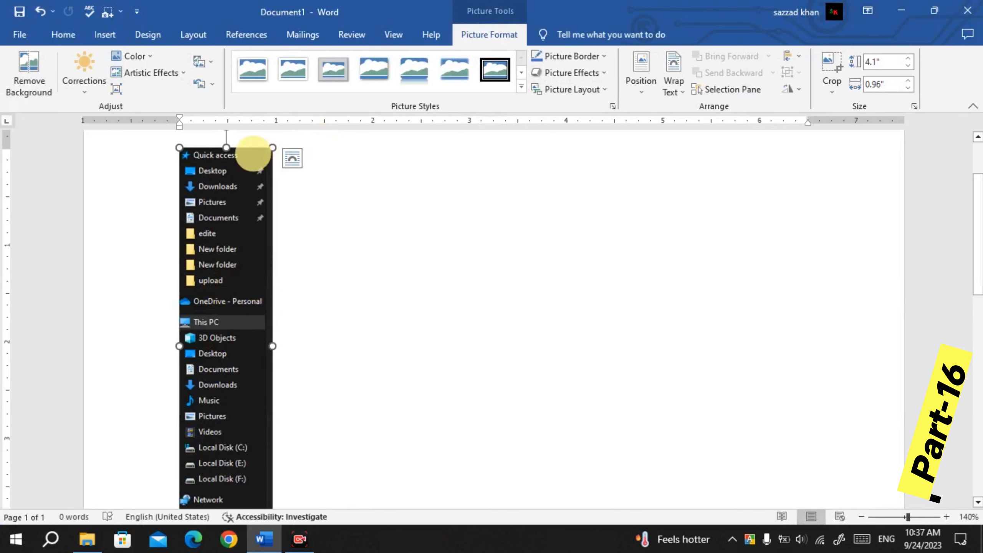
key("Delete")
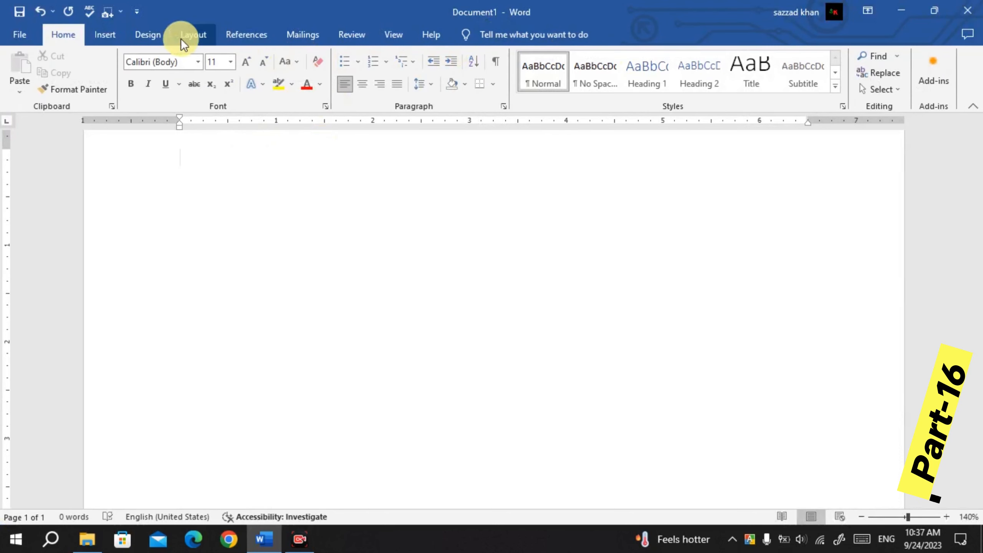
left_click(143, 34)
left_click(121, 39)
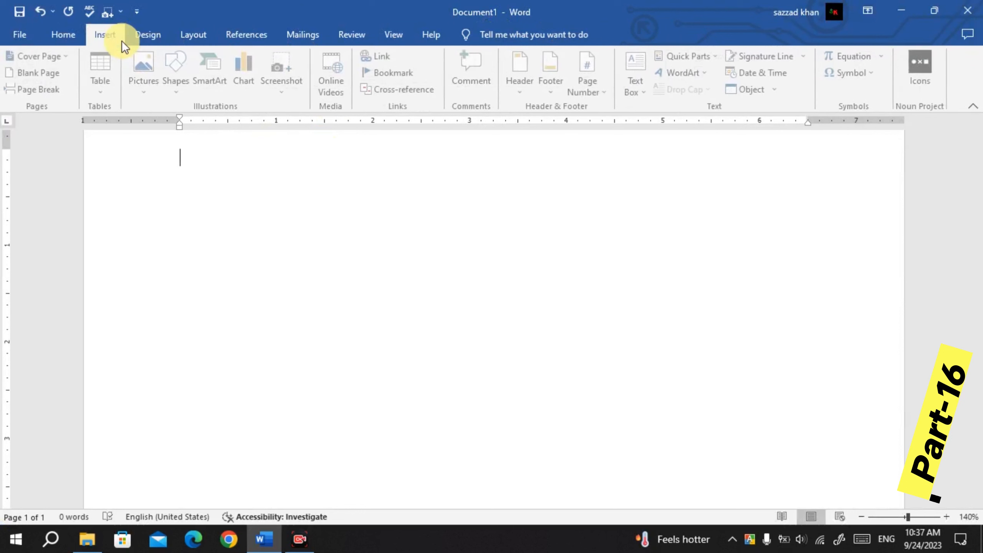
left_click(282, 90)
left_click(454, 174)
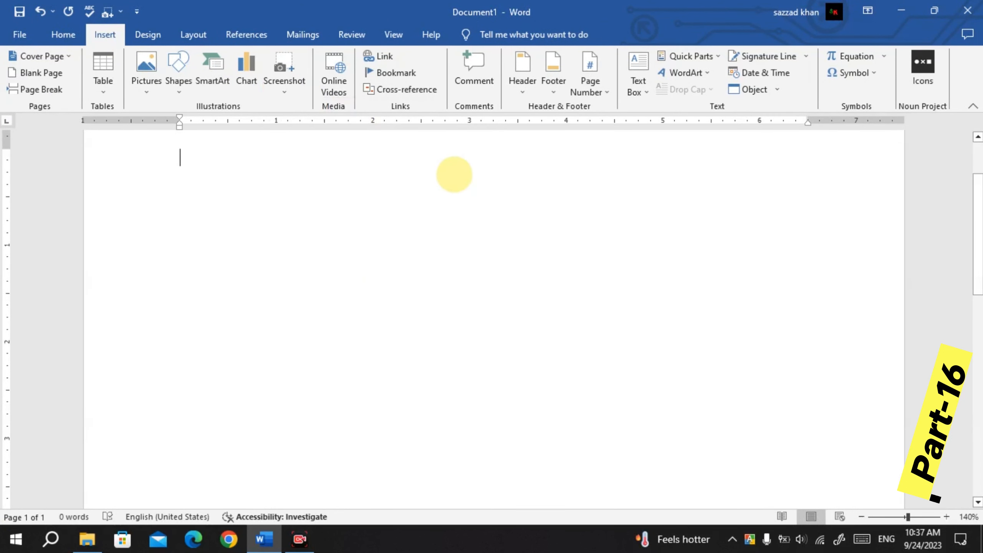
Close the Word document without saving its changes and close the This PC window.
left_click(967, 10)
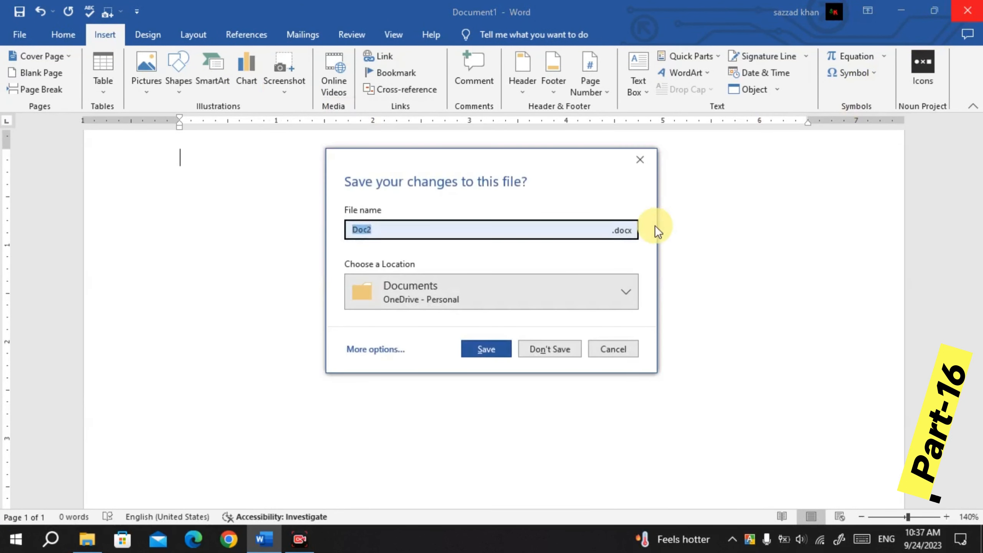
left_click(550, 346)
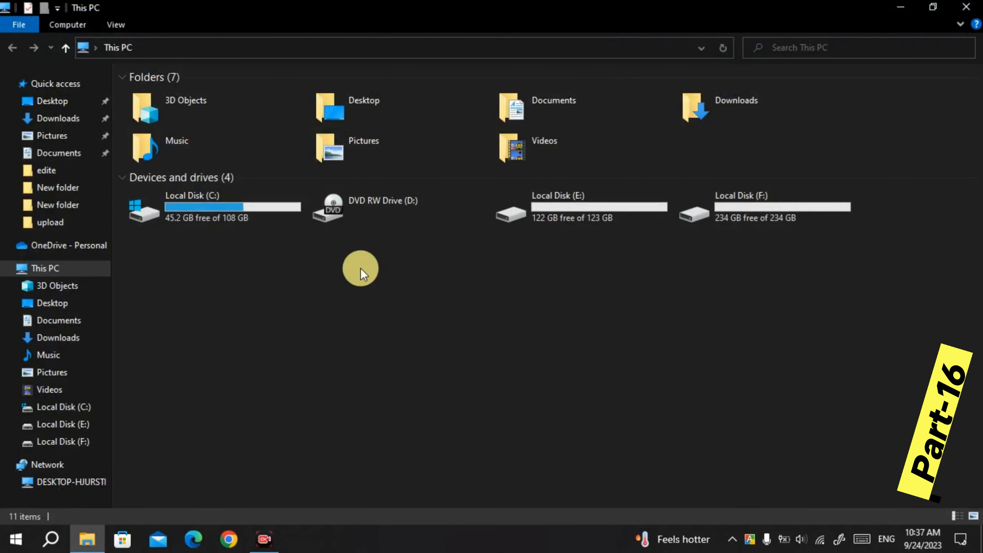
left_click(966, 7)
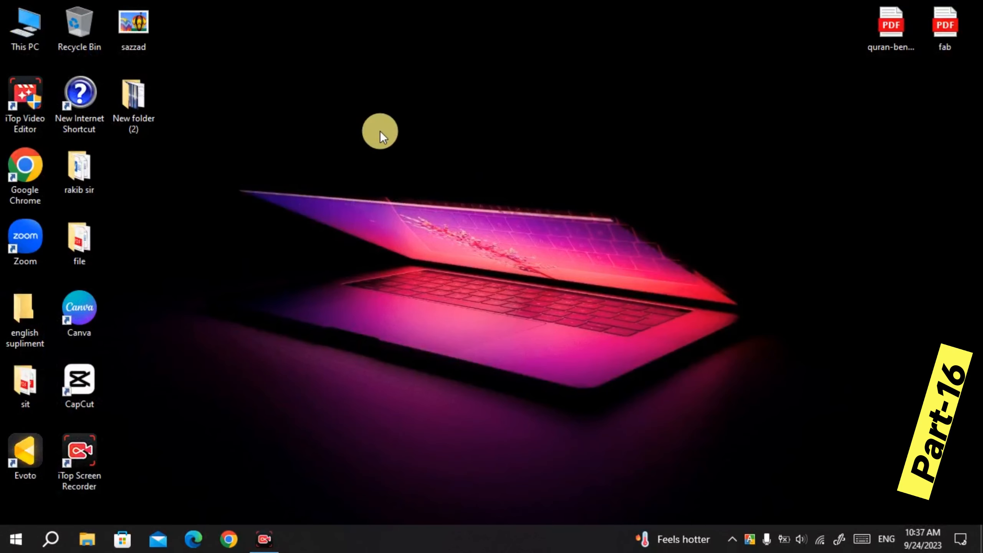